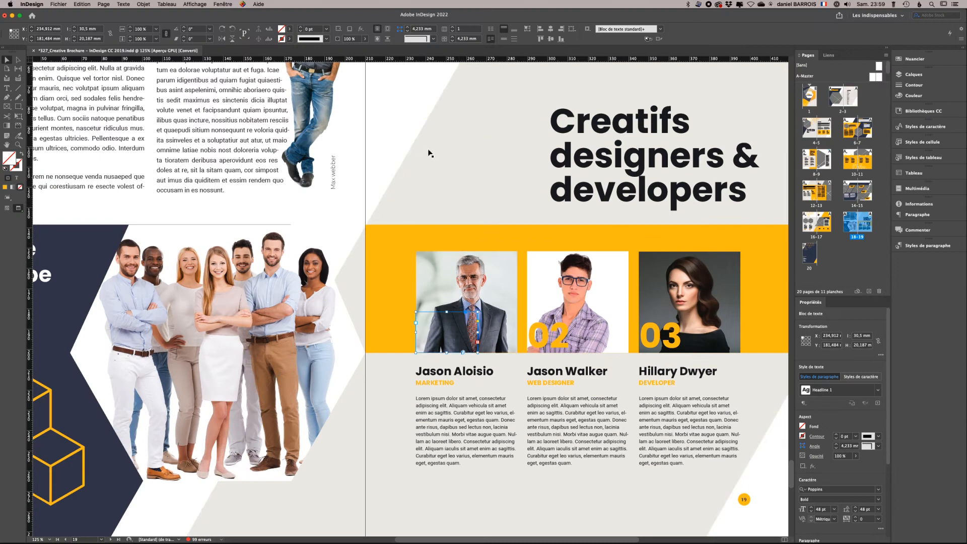
Move the vertical name caption over the standing man's legs and back beside his feet
left_click_drag(391, 117, 444, 267)
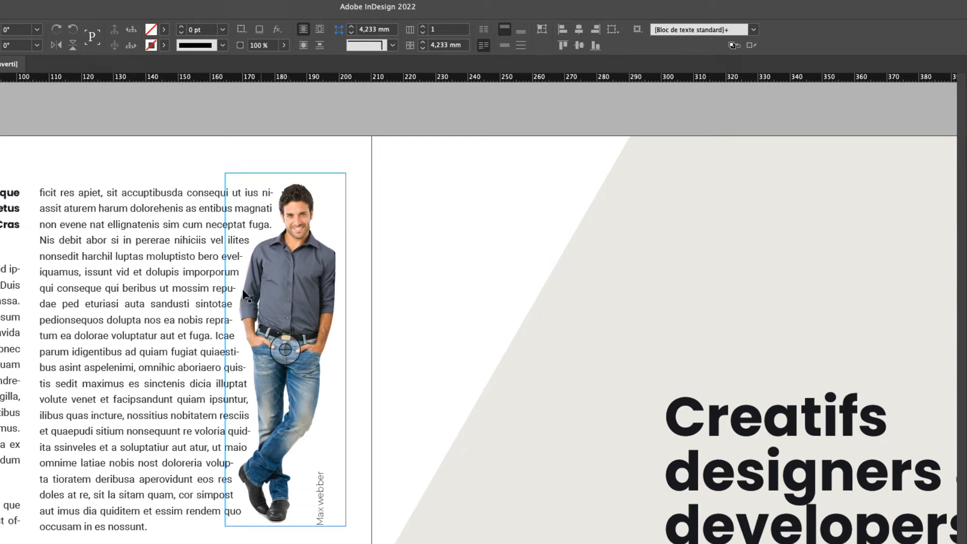
left_click(286, 288)
left_click(282, 347)
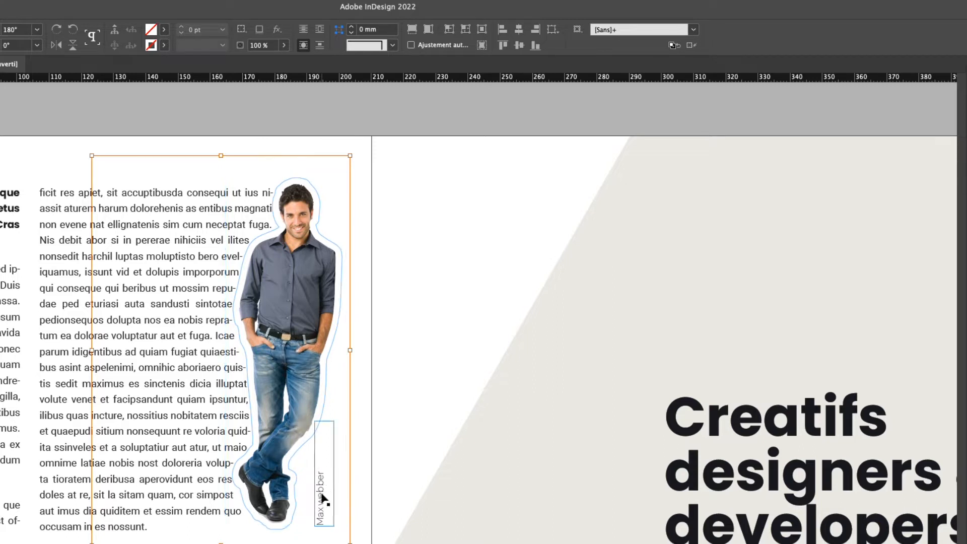
left_click_drag(322, 499, 285, 496)
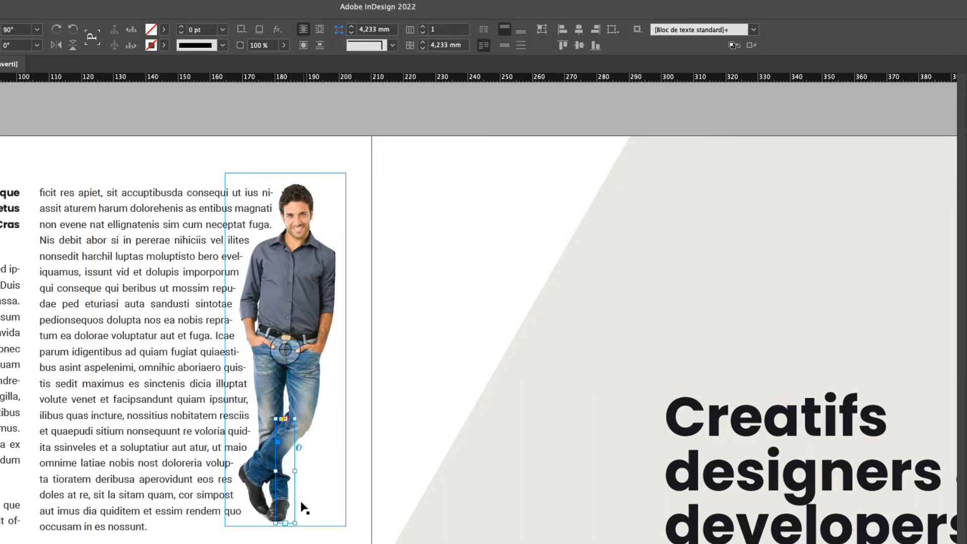
left_click_drag(287, 475, 285, 505)
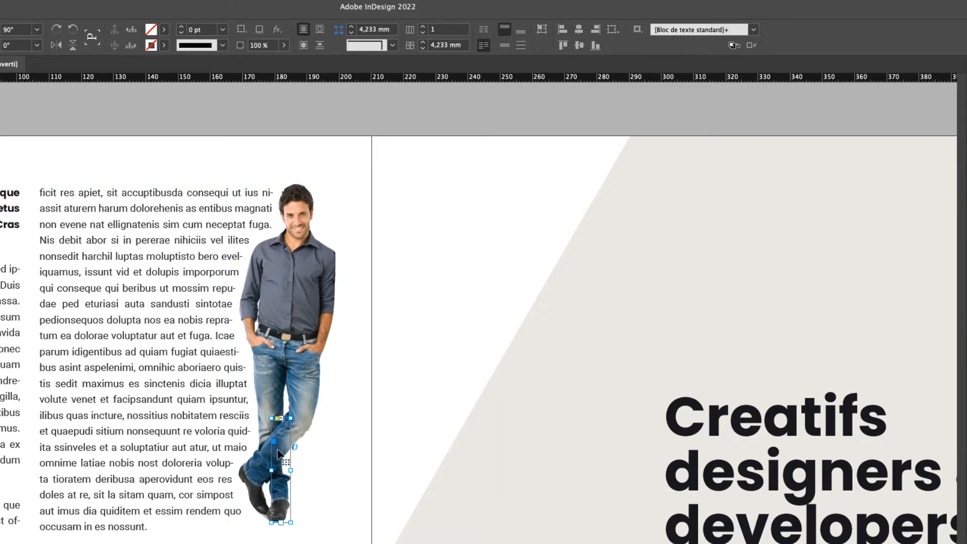
left_click_drag(286, 459, 315, 462)
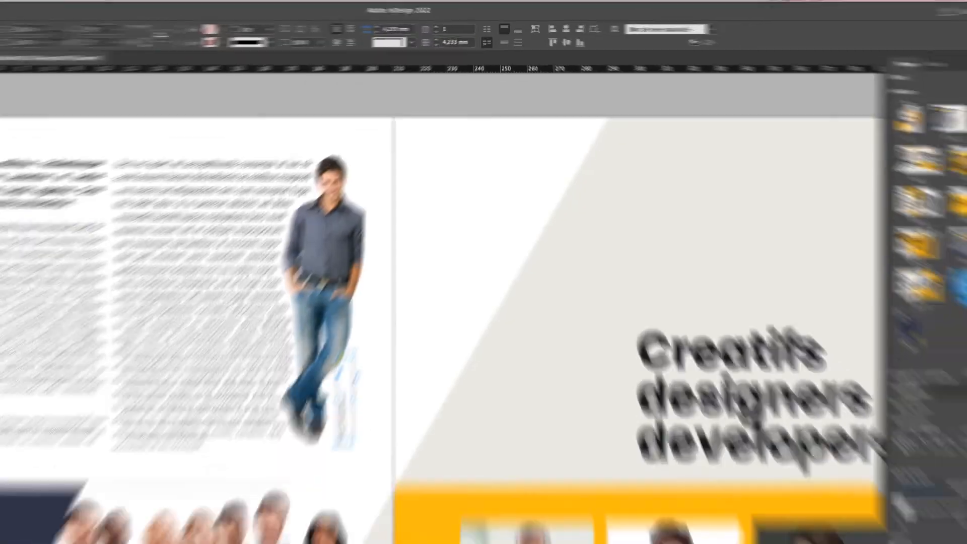
Inspect the hidden number frame over the grey-haired man's photo, and open the text wrap settings for that photo
left_click_drag(532, 434, 485, 262)
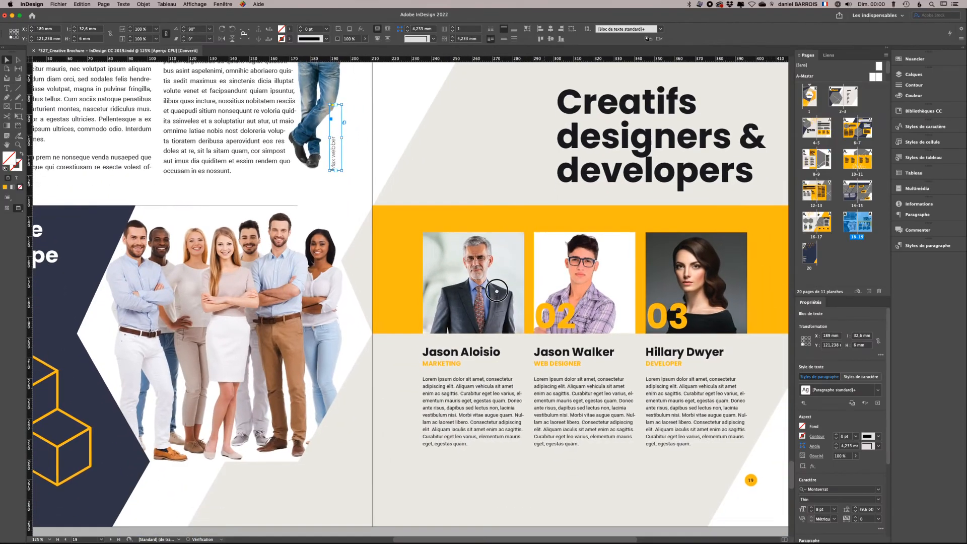
left_click(457, 312)
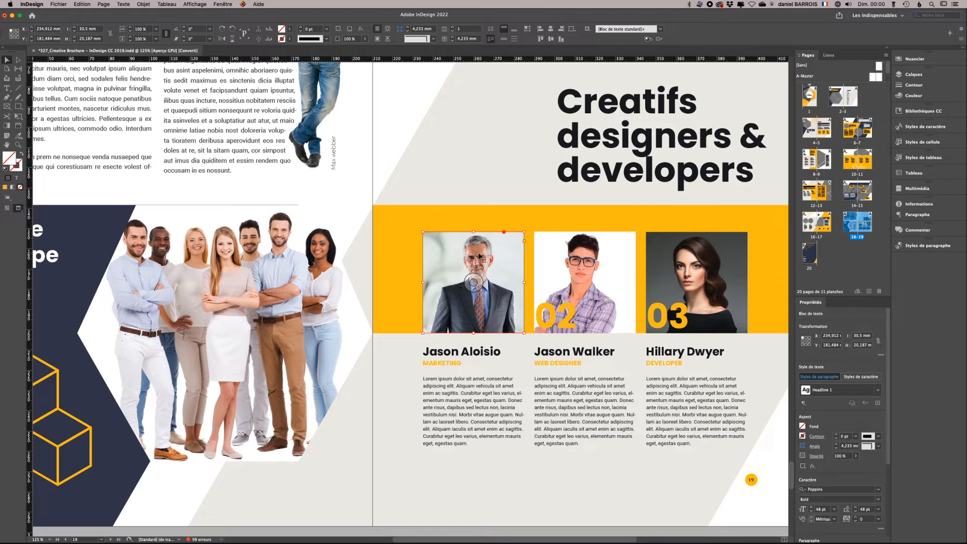
left_click(479, 257)
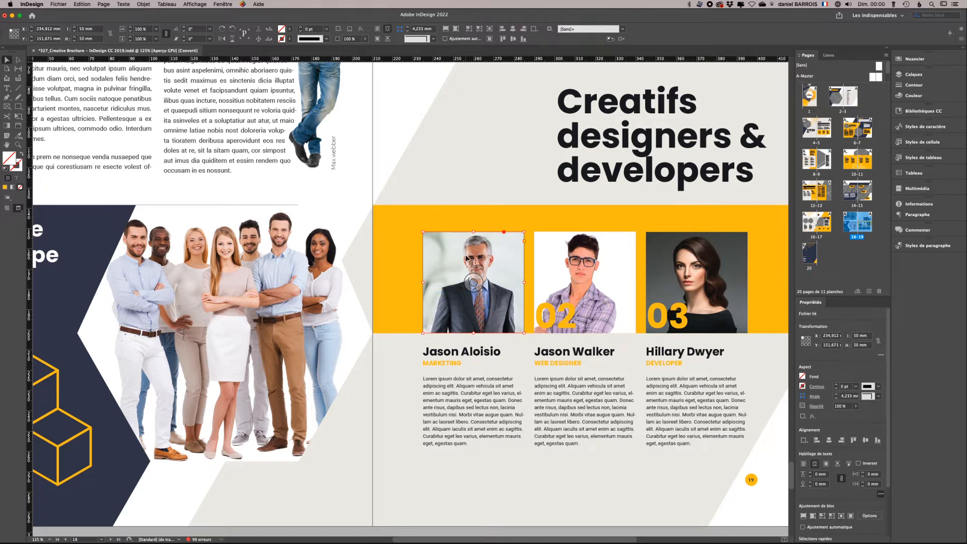
left_click(387, 30, "alt")
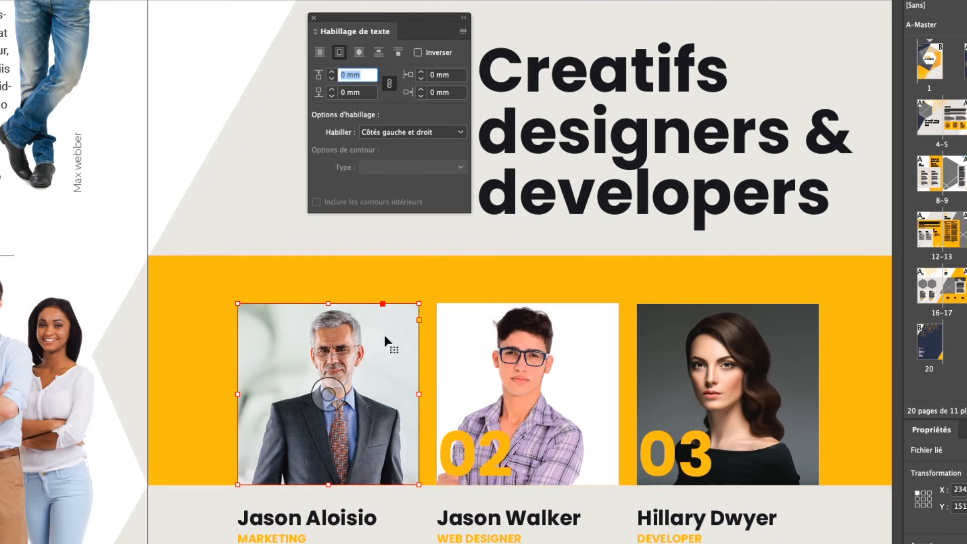
Turn off text wrap on the grey-haired man's photo and turn it back on around the bounding box
left_click(293, 465)
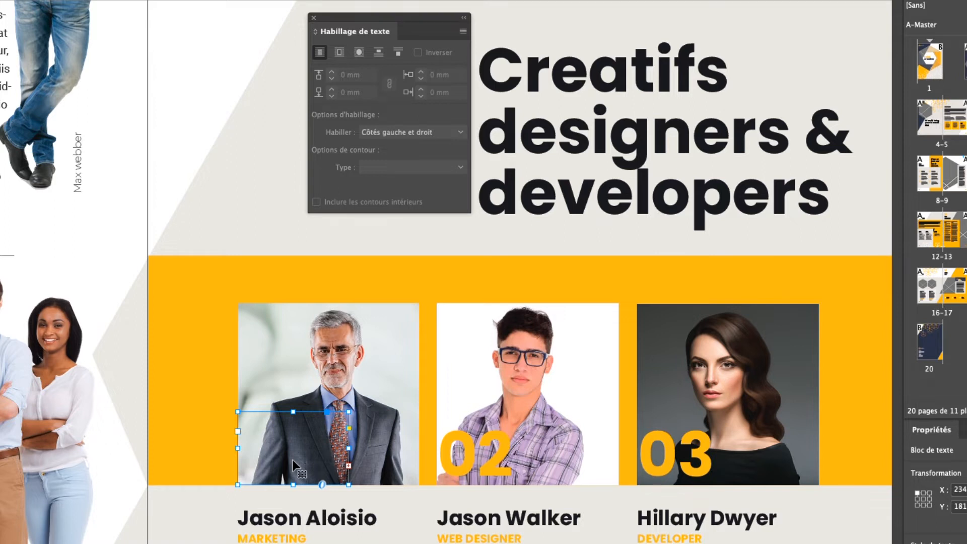
left_click(329, 393)
left_click(381, 336)
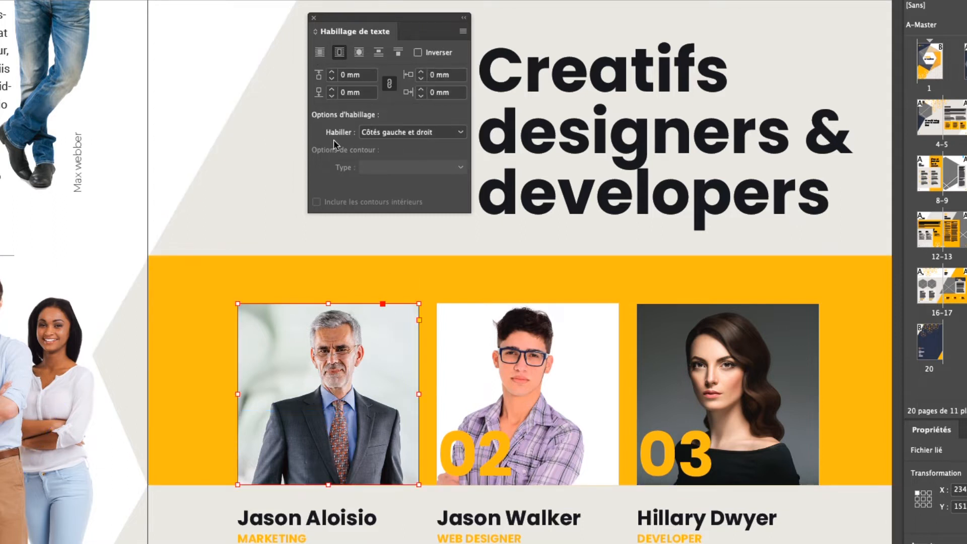
left_click(321, 52)
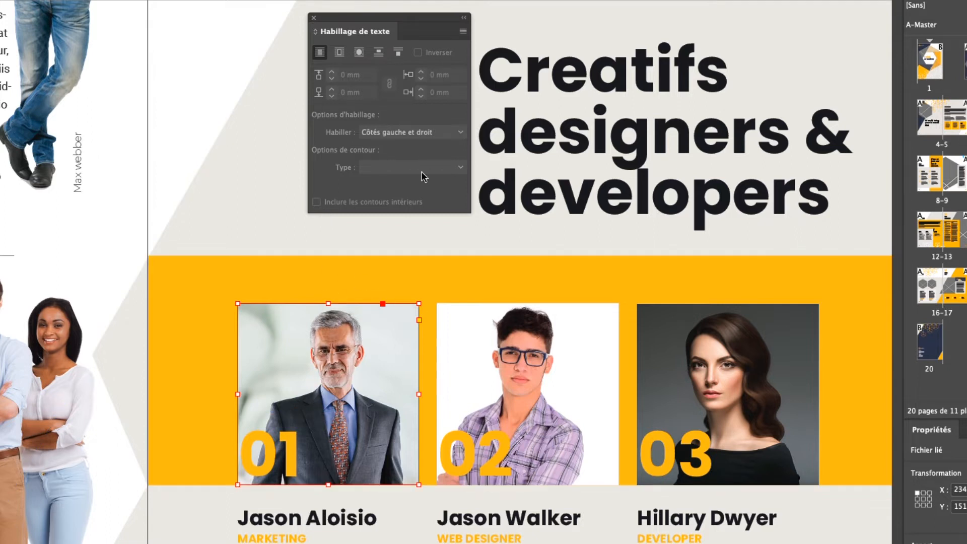
left_click(339, 52)
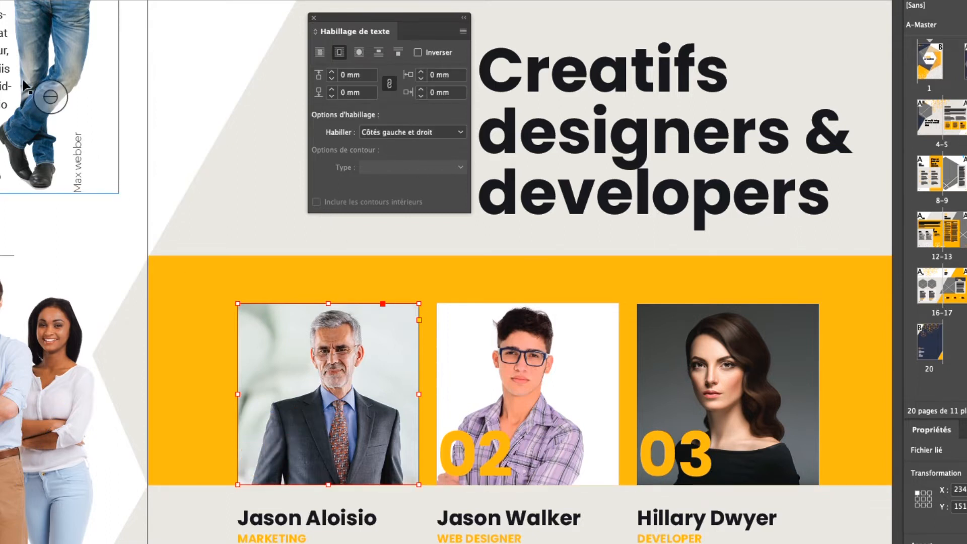
Set the hidden number frame on the grey-haired man's photo to ignore text wrap in its text frame options
left_click(284, 451)
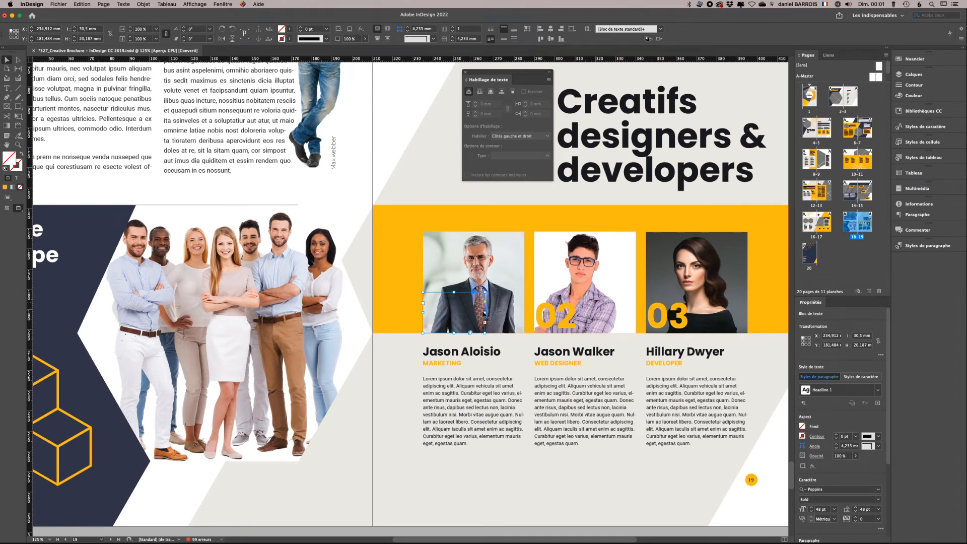
right_click(452, 309)
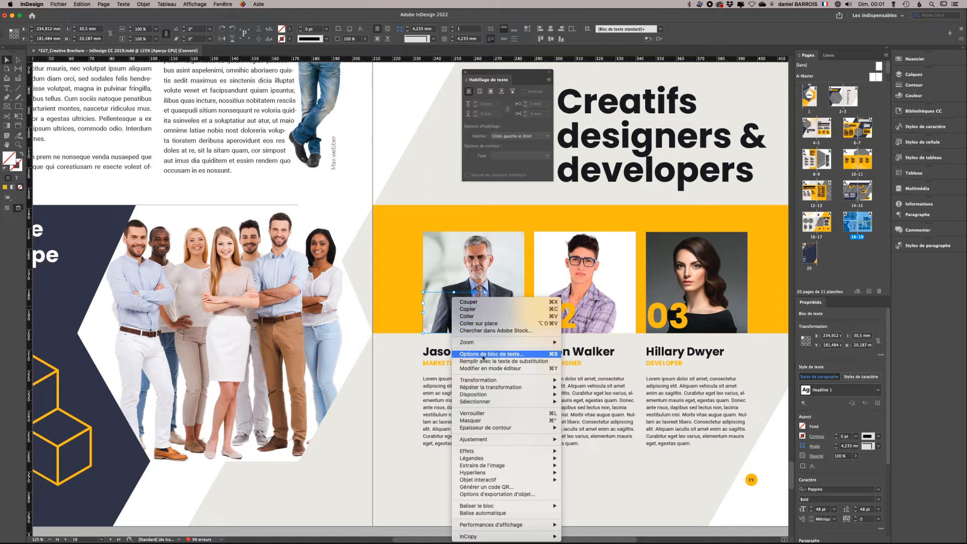
left_click(497, 355)
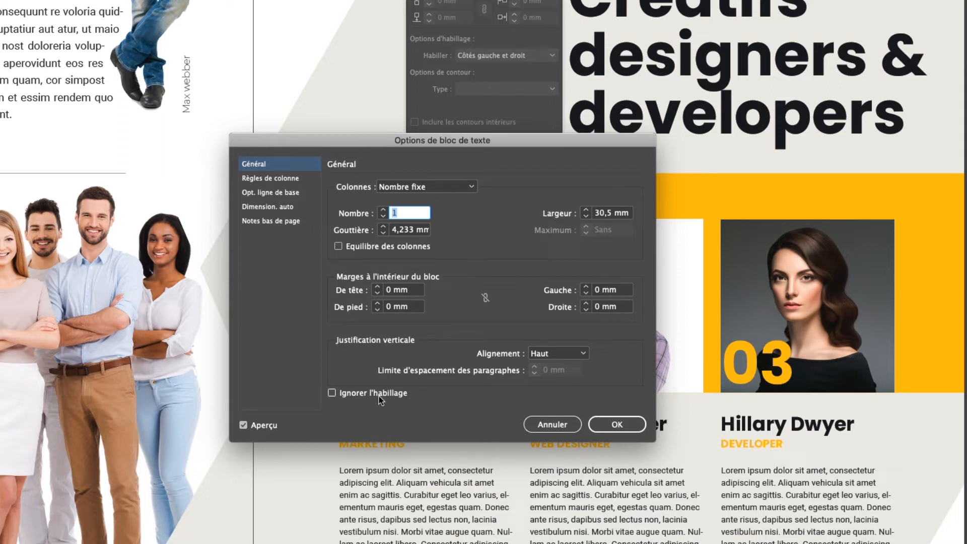
left_click(332, 393)
left_click(618, 424)
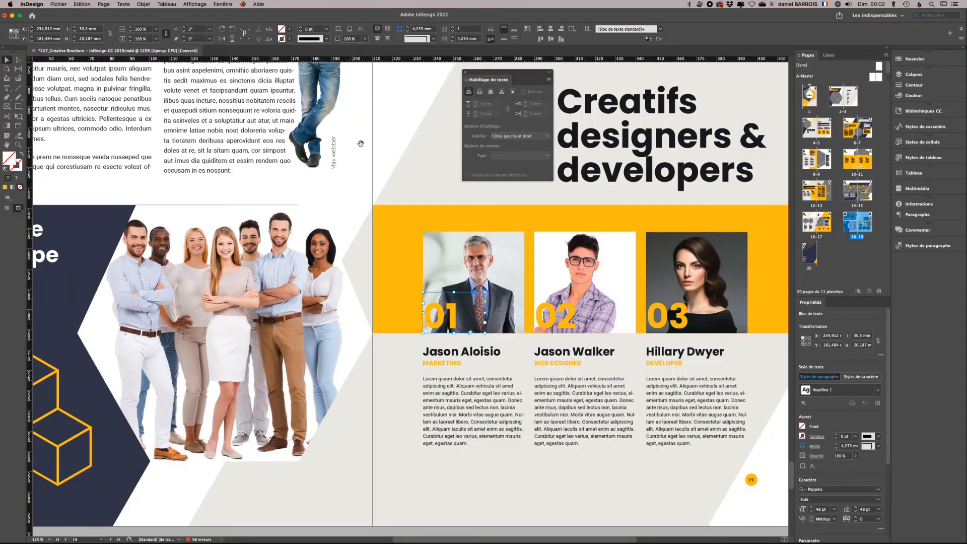
Make the vertical name caption beside the standing man ignore text wrap, and move it slightly closer to his legs
left_click_drag(241, 72, 397, 329)
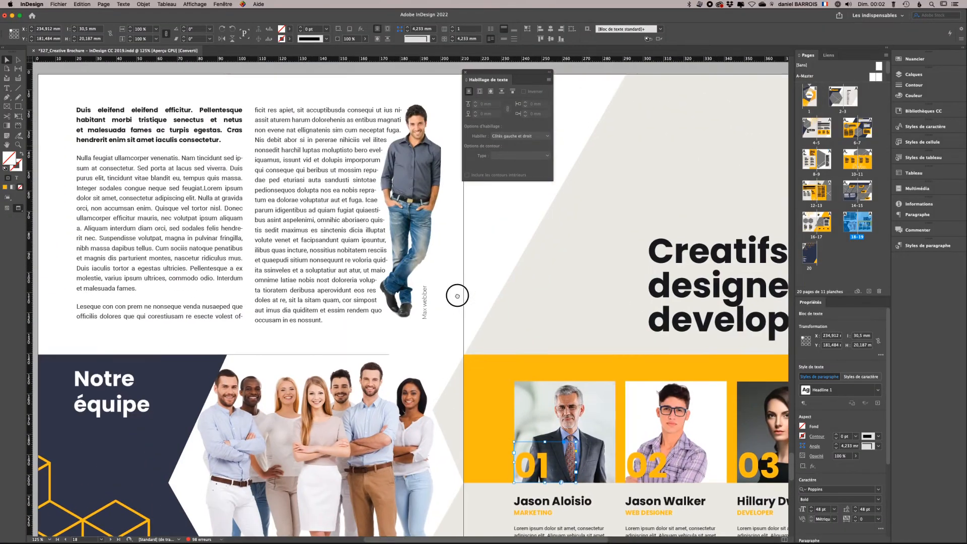
left_click(423, 301)
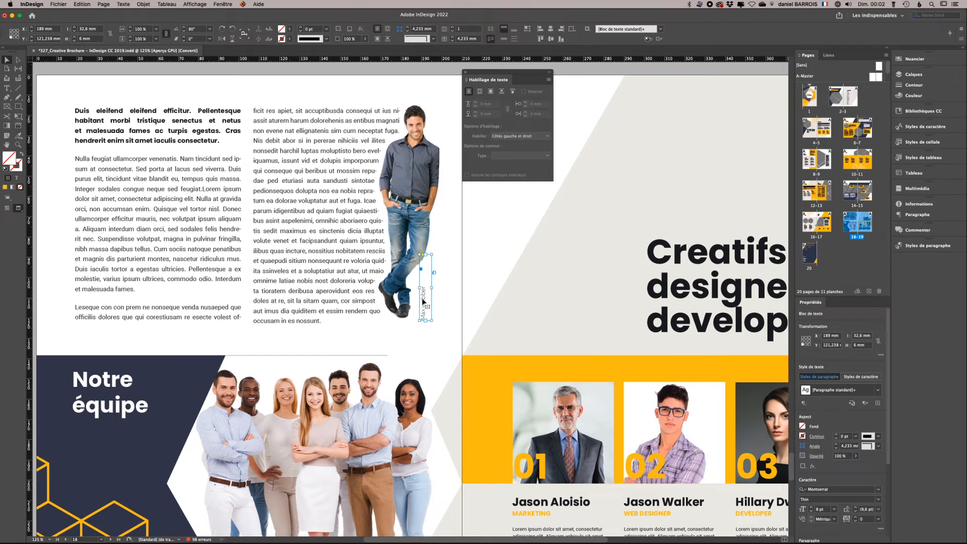
key("super+b")
left_click(418, 334)
left_click(584, 352)
mouse_move(433, 301)
left_mouse_down()
mouse_move(417, 178)
mouse_move(407, 180)
mouse_move(435, 177)
mouse_move(440, 166)
mouse_move(423, 149)
mouse_move(427, 297)
left_mouse_up()
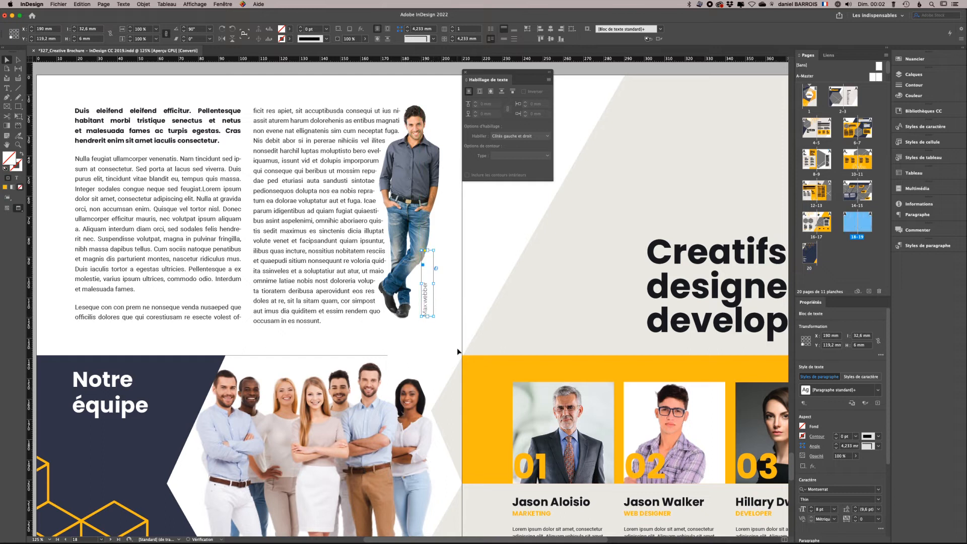
Disable "Ignorer l'habillage" in the text frame options of the "01" number
left_click(542, 464)
right_click(541, 464)
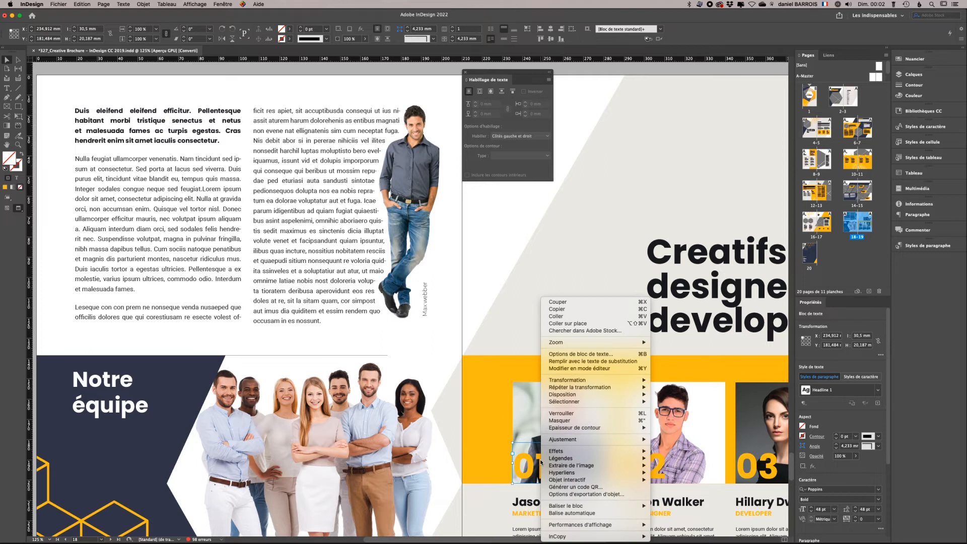
left_click(559, 354)
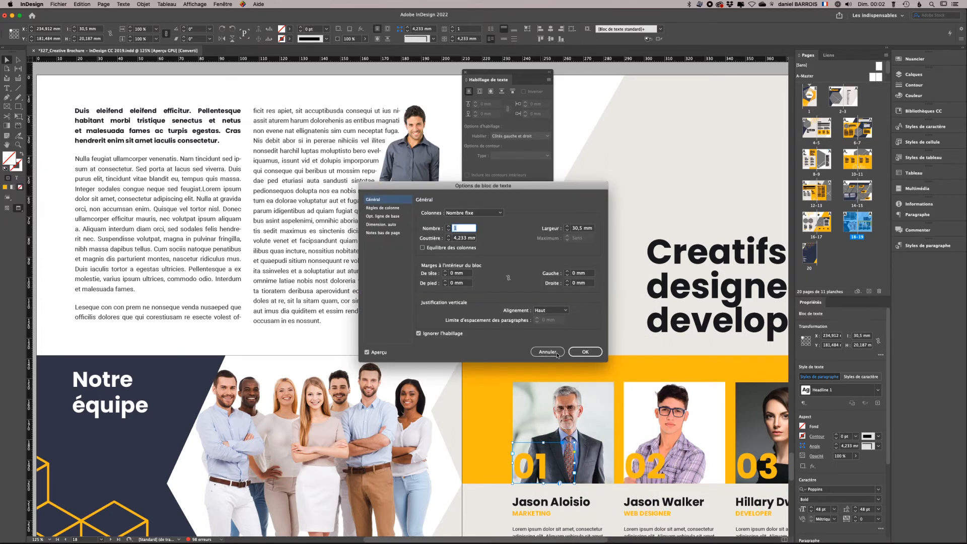
left_click(585, 352)
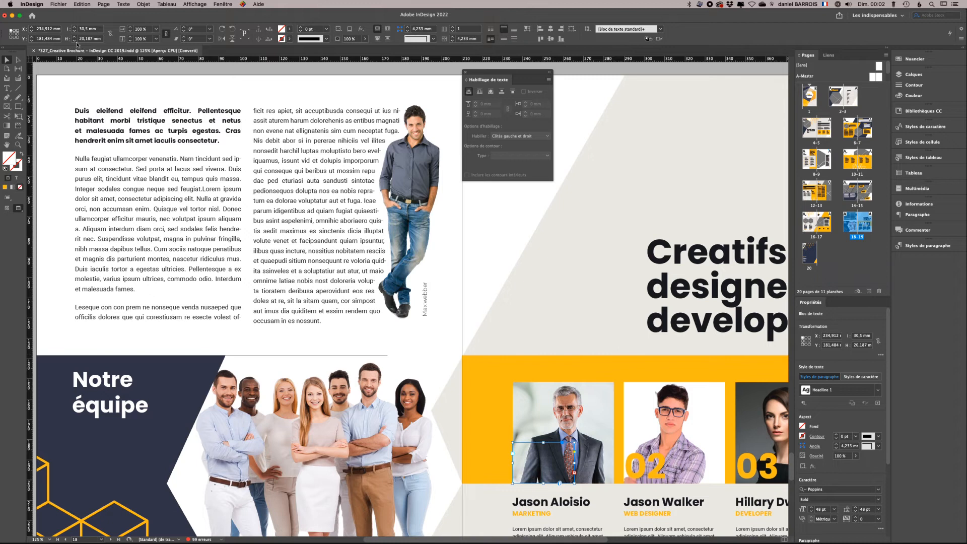
Enable "L'habillage n'agit que sur le texte au-dessous" in the Composition preferences
left_click(30, 4)
mouse_move(32, 21)
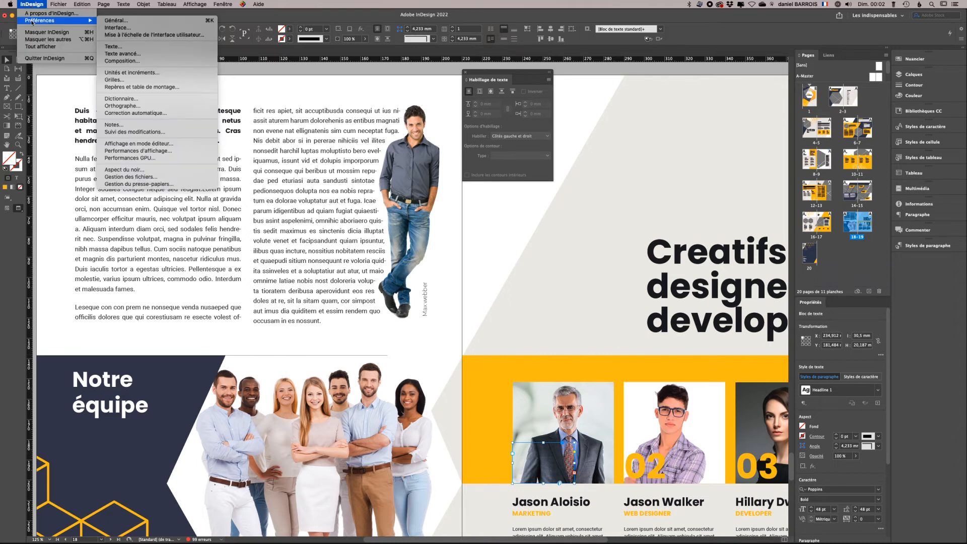
left_click(135, 61)
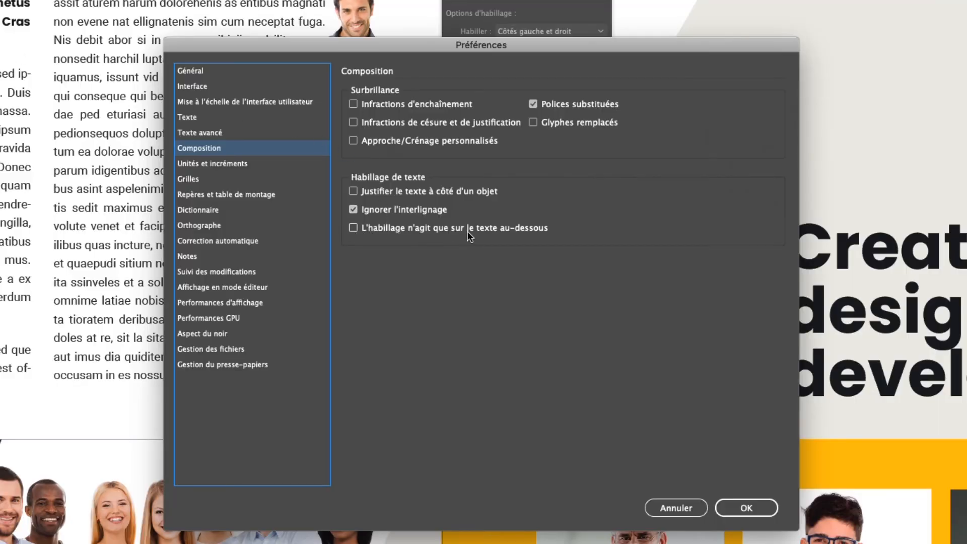
left_click(353, 228)
left_click(746, 508)
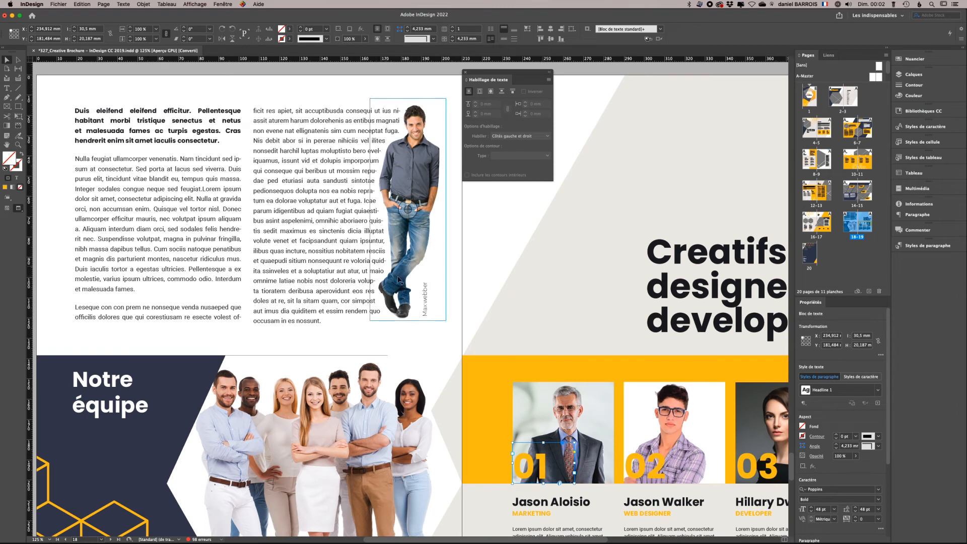
Disable "Ignorer l'habillage" for the vertical name caption and reposition it at about X 190 mm, Y 120 mm
right_click(426, 296)
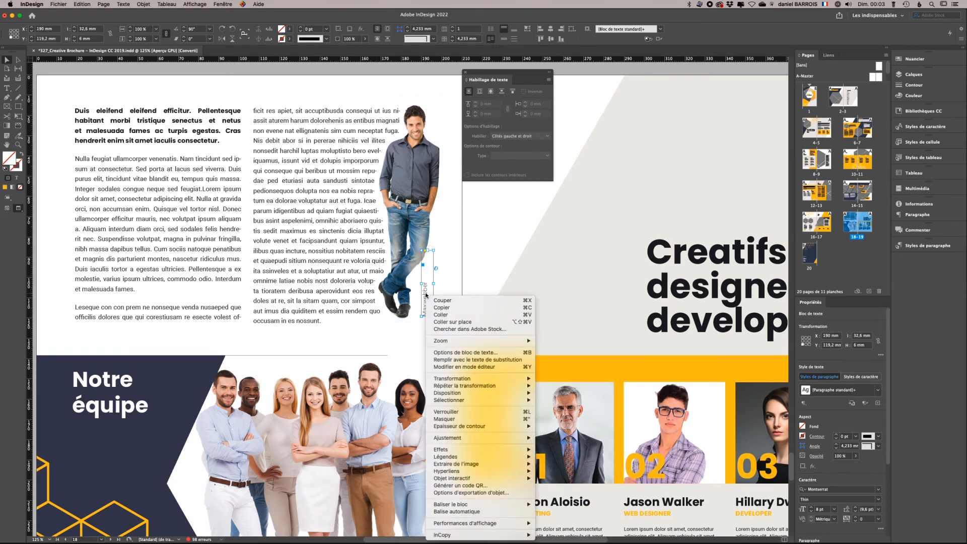
left_click(448, 353)
left_click(418, 334)
left_click(585, 352)
mouse_move(427, 300)
left_mouse_down()
mouse_move(413, 295)
mouse_move(411, 246)
mouse_move(431, 294)
mouse_move(445, 296)
left_mouse_up()
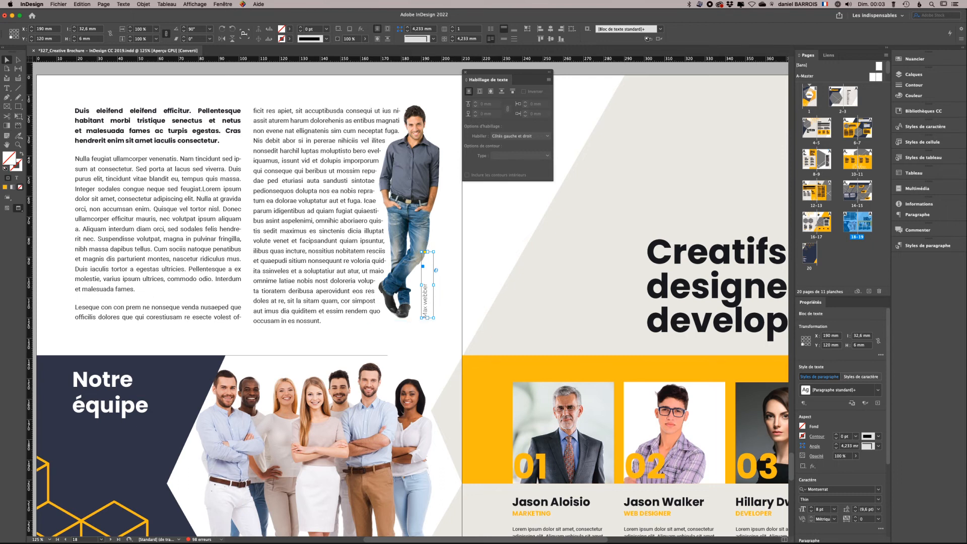
Switch the Composition preference "L'habillage n'agit que sur le texte au-dessous" off and back on, and accept the preferences
left_click(31, 5)
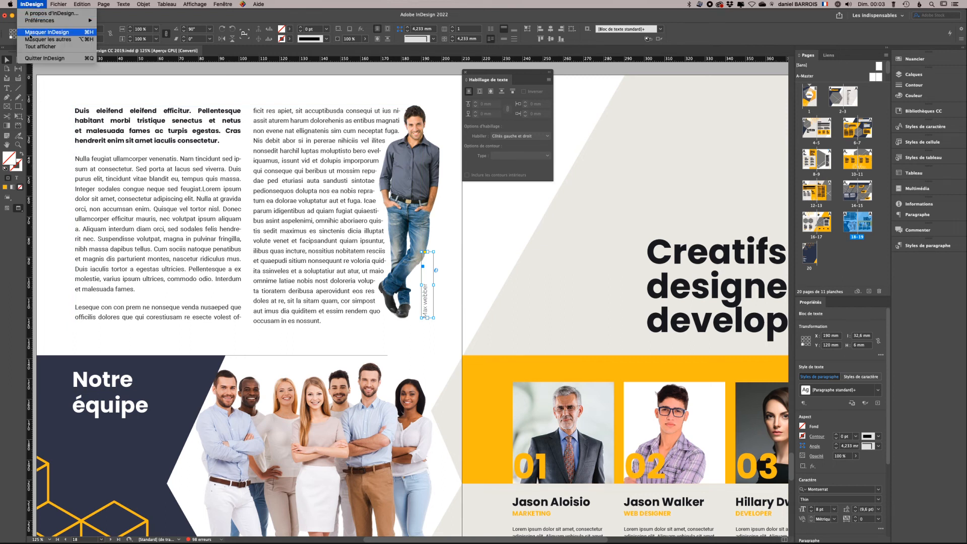
mouse_move(34, 21)
left_click(125, 61)
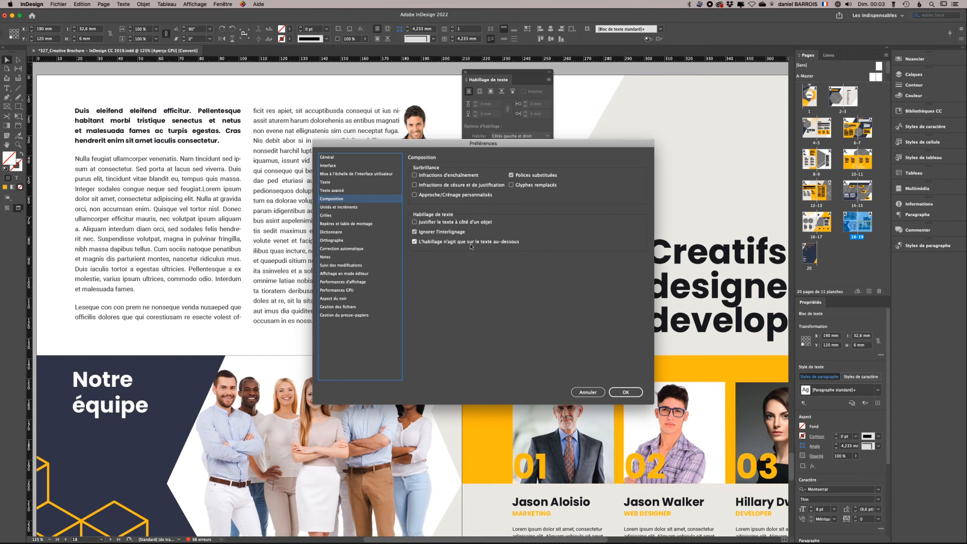
left_click(415, 242)
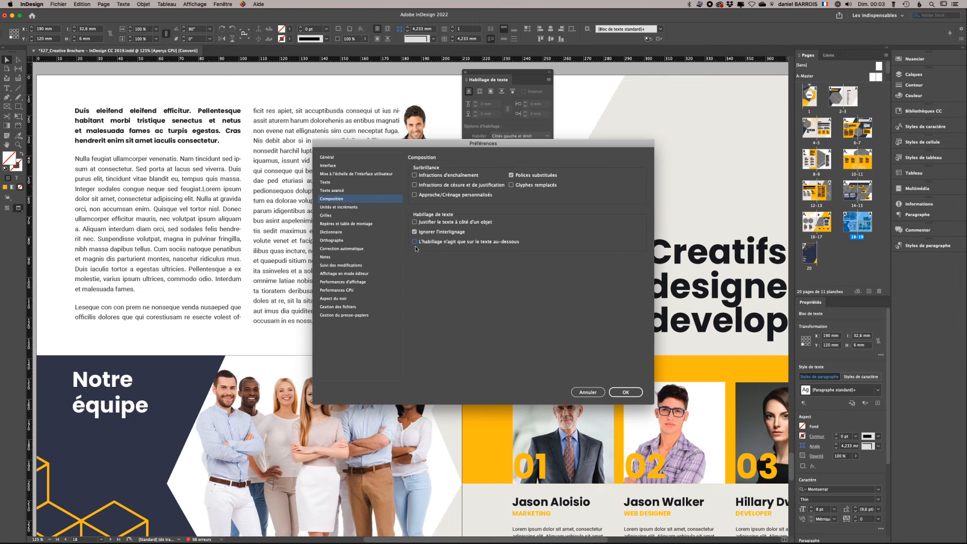
left_click(415, 243)
left_click(626, 392)
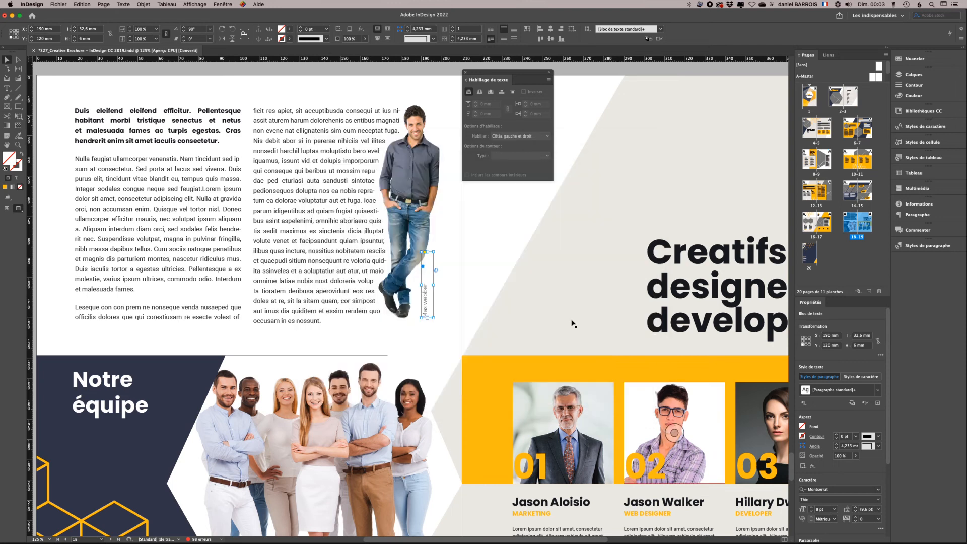